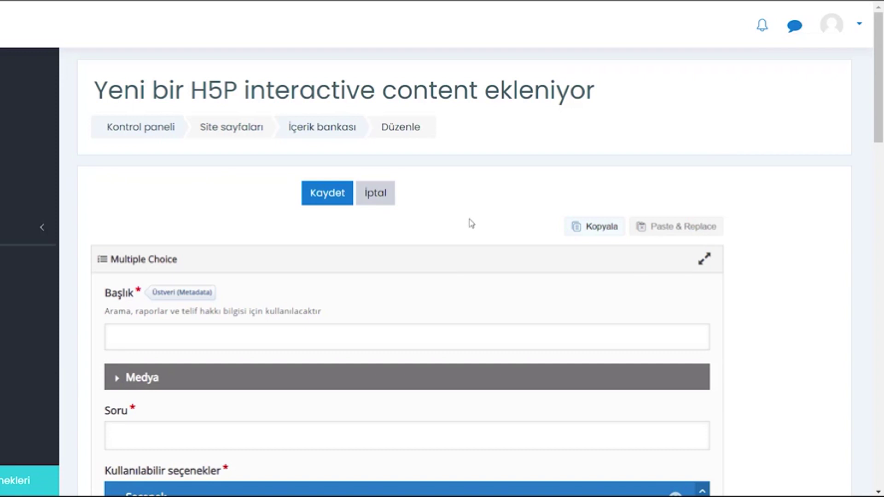
- Title the new Multiple Choice content "Çoktan Seçmeli"
scroll(469, 223, down, 1)
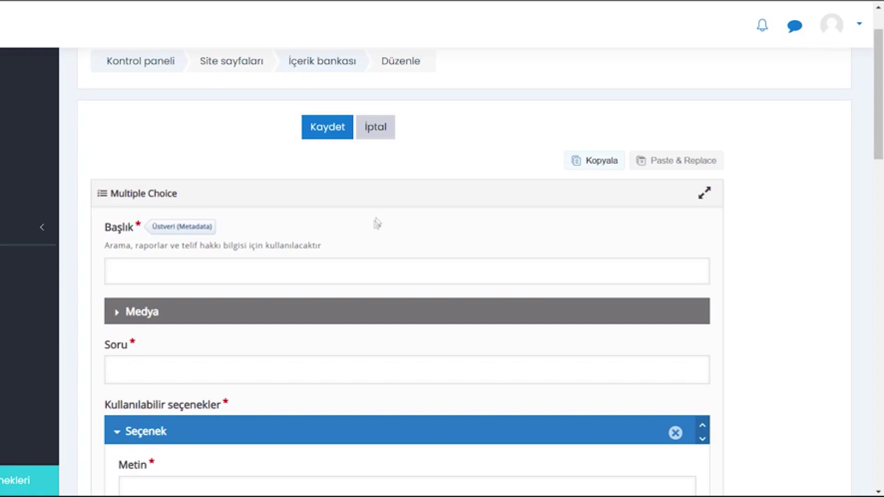
scroll(177, 232, down, 1)
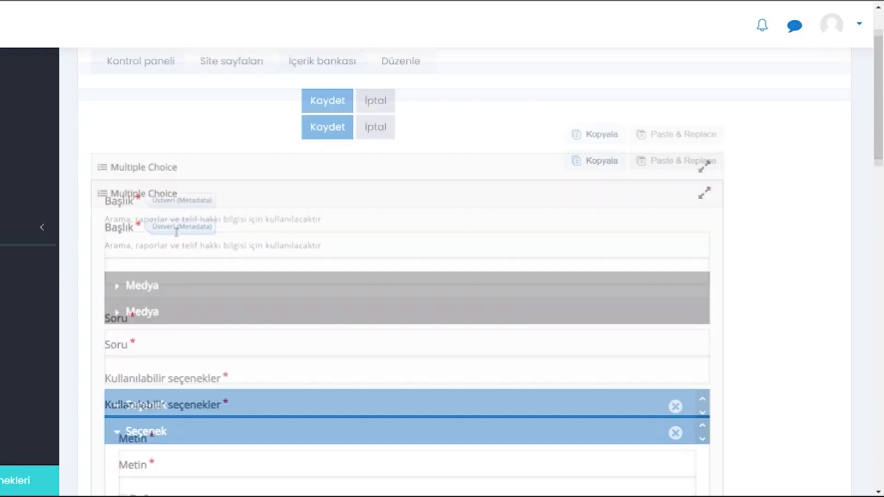
click(156, 203)
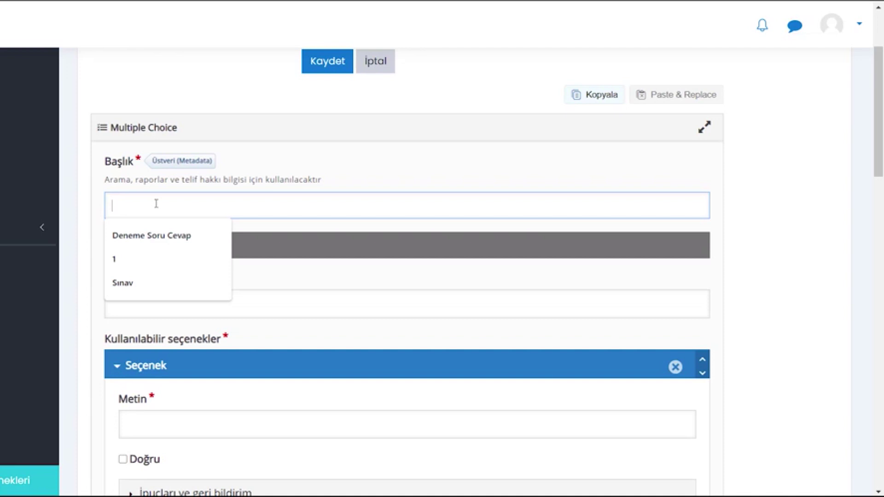
text(Çoktan Seçm)
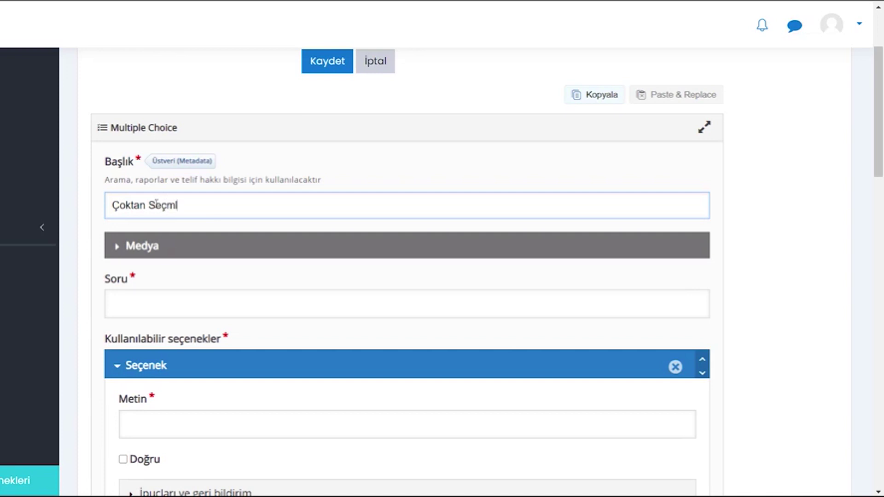
text(eli)
- Enter the question text "Aşağıdaki illerimizden hangileri İç Anadolu Bölgesindedir?"
scroll(161, 239, down, 1)
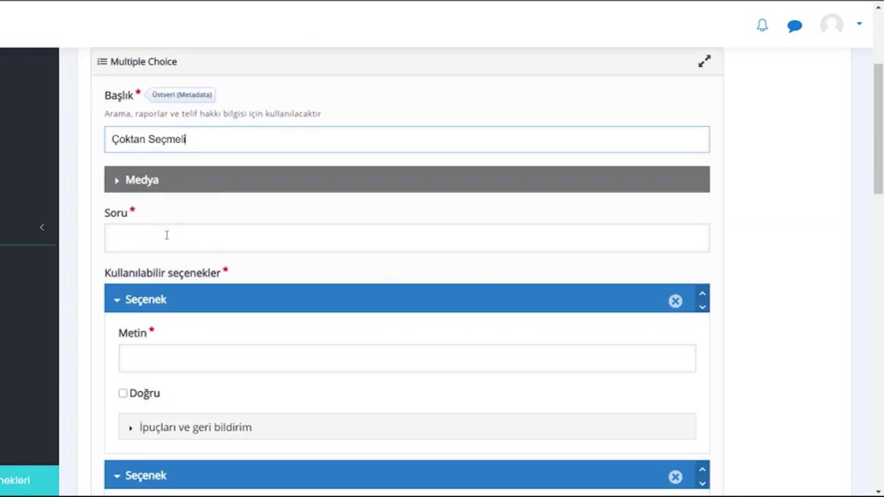
scroll(165, 236, down, 1)
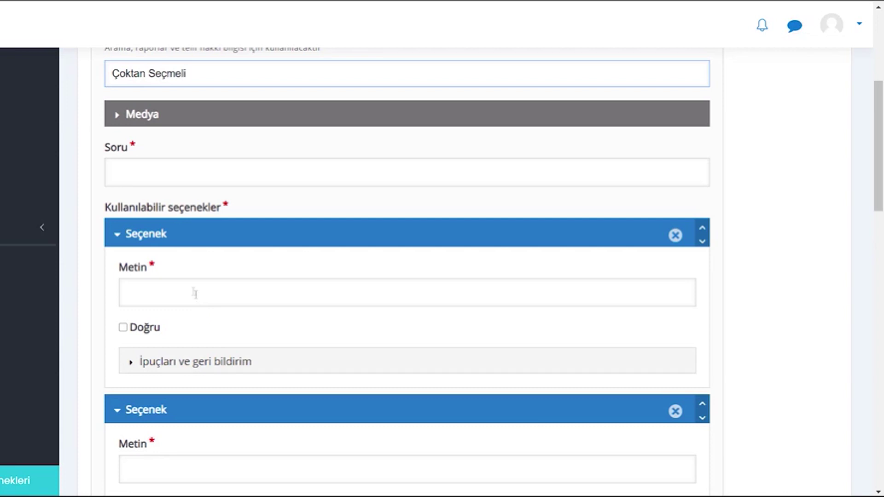
scroll(184, 316, down, 2)
scroll(184, 299, up, 2)
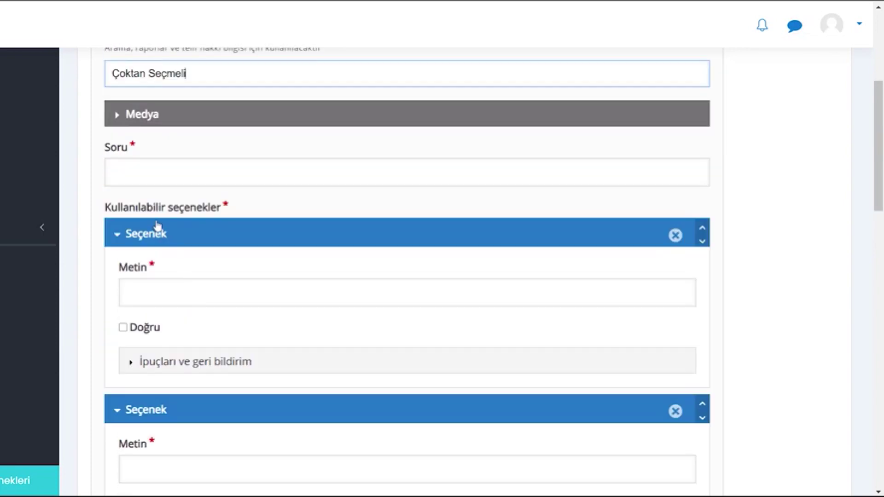
click(150, 172)
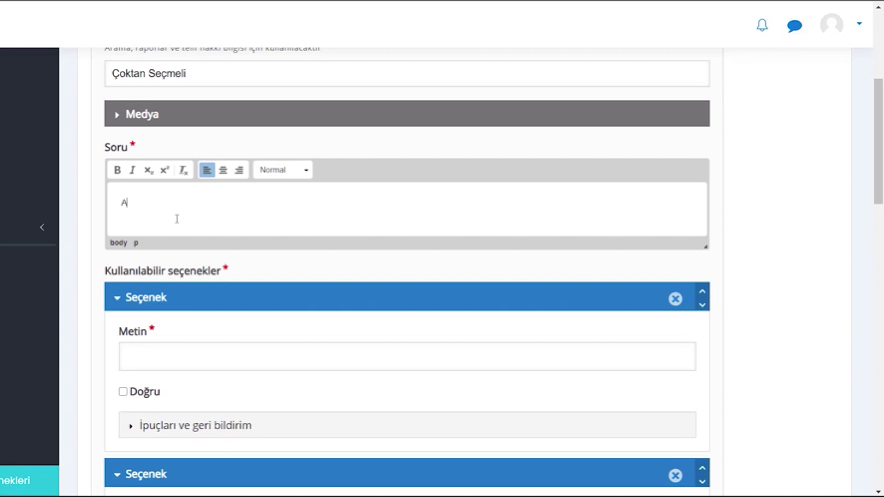
text(şağıdakileerden)
text(en )
text(hangileri)
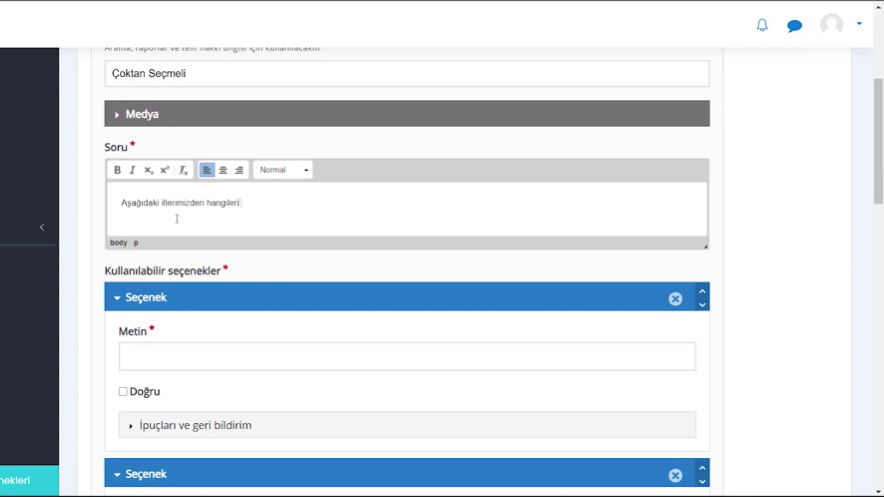
text( İç Anadolu Bölgesindedir?)
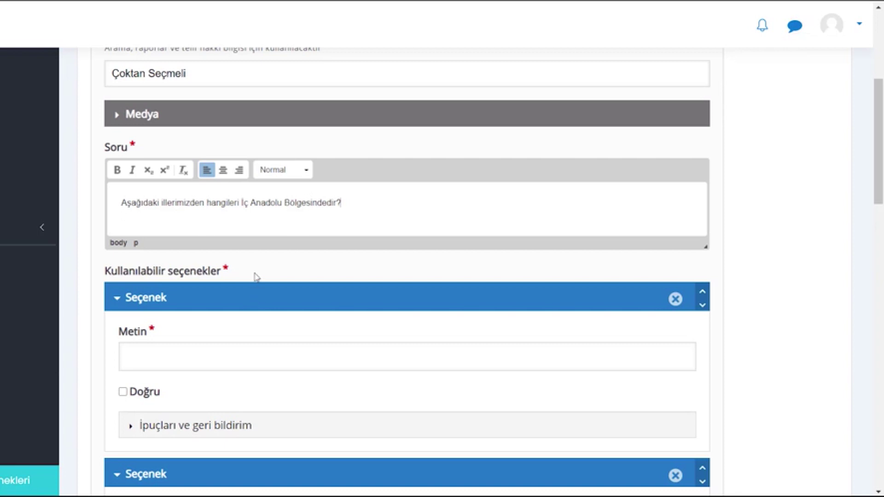
- Fill the first two answer options with "Ankara" and "Kırşehir" and mark both as correct (Doğru)
scroll(288, 282, down, 1)
click(232, 290)
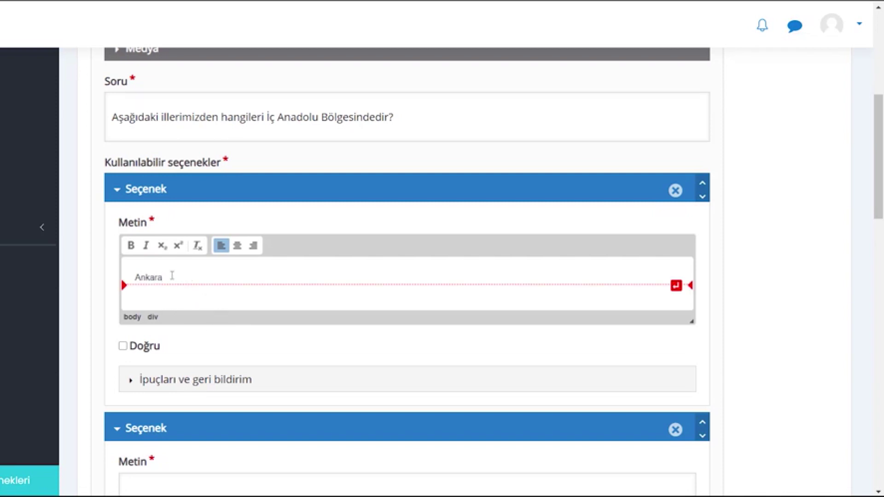
click(123, 346)
scroll(89, 331, down, 6)
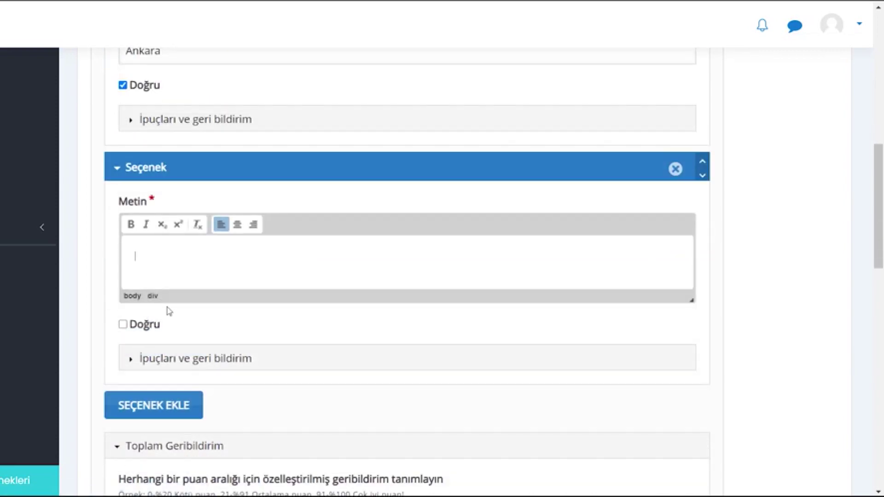
text(şe)
click(122, 324)
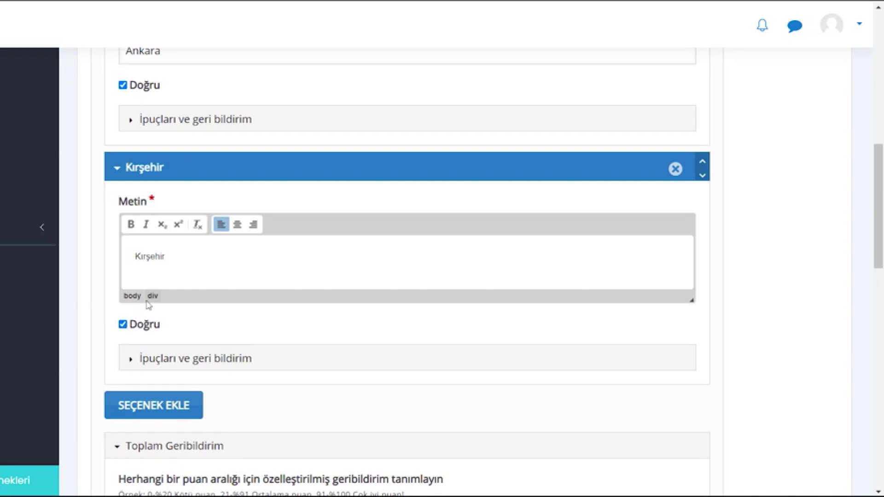
- Add two more answer options, "Şırnak" and "İzmir", without marking them as correct
scroll(156, 299, down, 3)
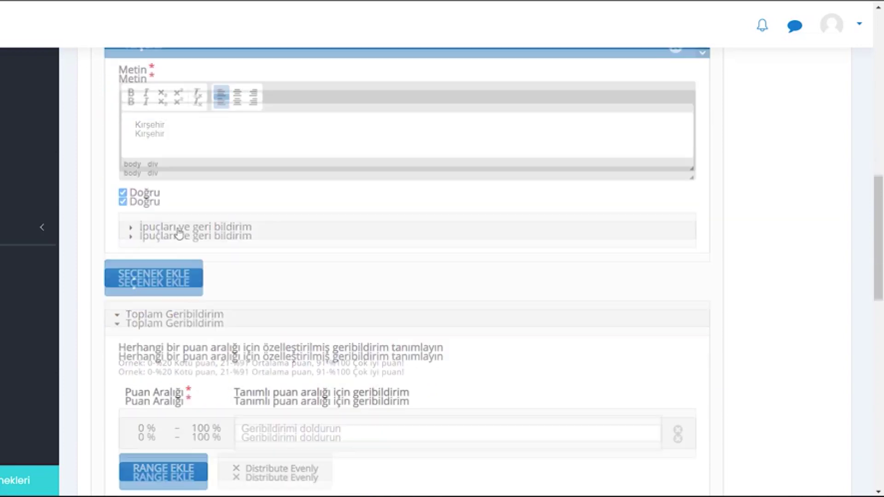
scroll(180, 235, up, 1)
scroll(186, 156, up, 1)
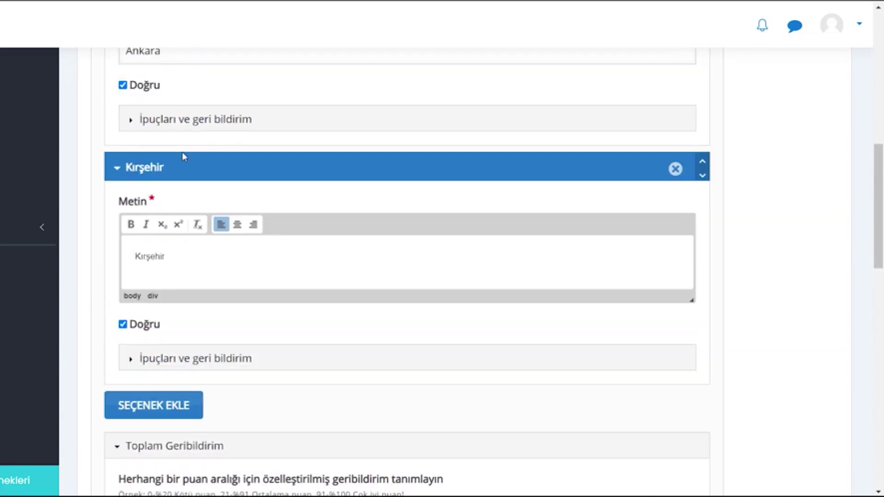
click(159, 405)
scroll(180, 281, down, 4)
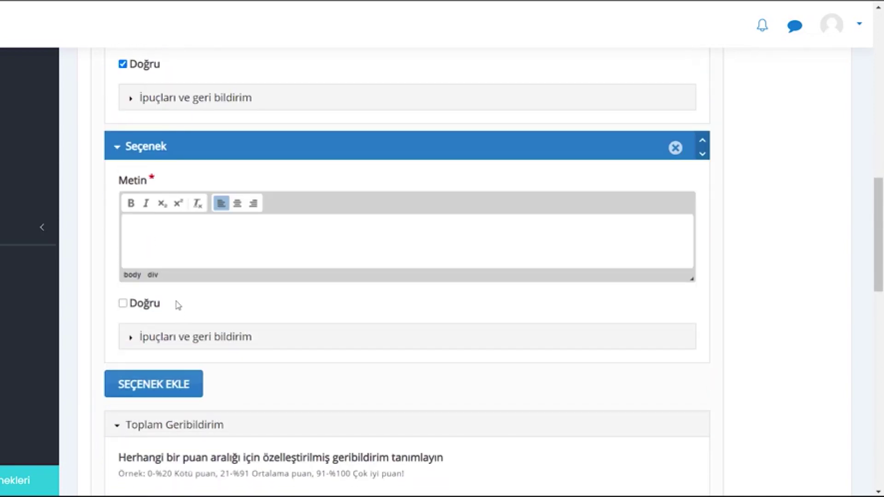
text(nak)
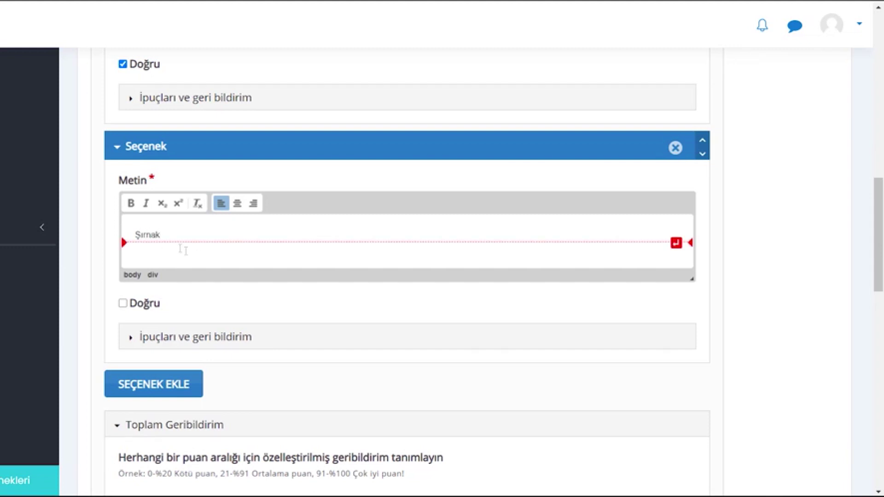
scroll(166, 303, down, 2)
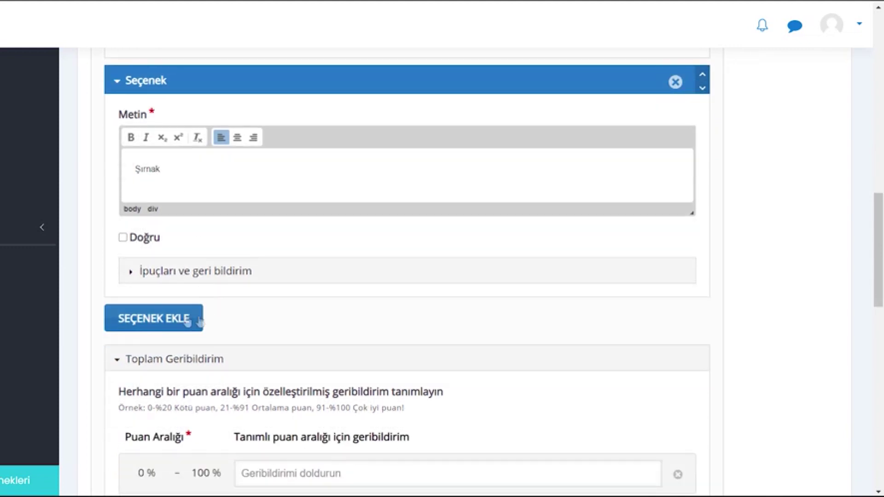
click(180, 323)
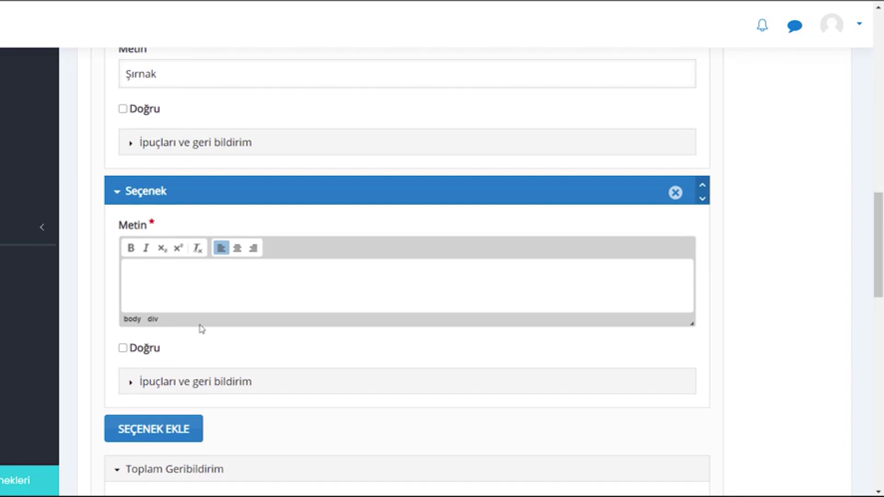
text(İzmir)
- Disable the "Yeniden dene" button in the question's behaviour settings
scroll(173, 347, down, 3)
scroll(236, 300, down, 3)
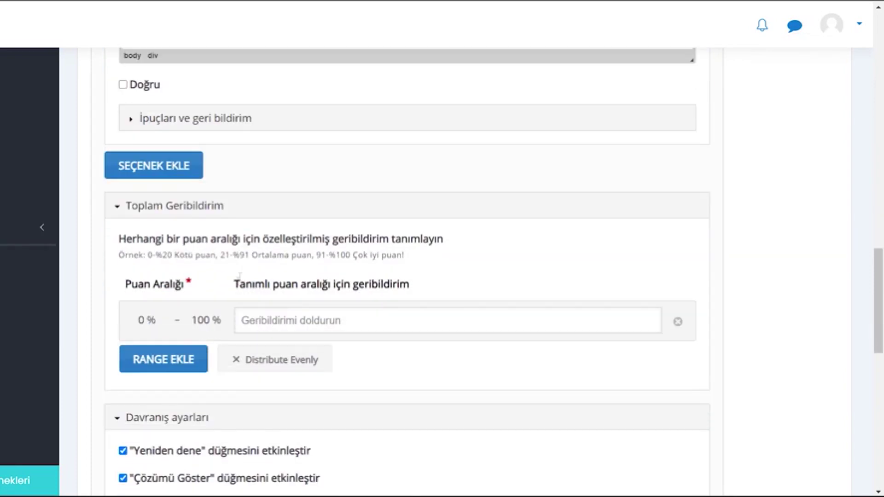
scroll(237, 254, up, 4)
scroll(235, 256, down, 3)
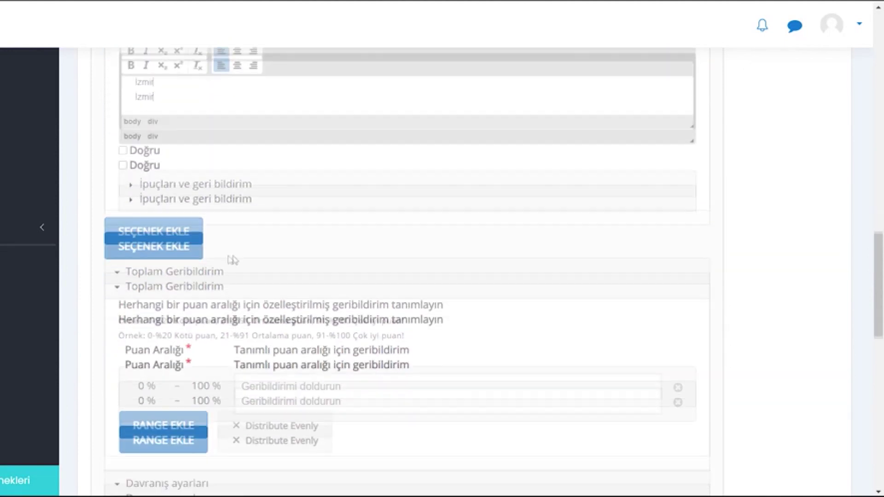
scroll(170, 297, down, 4)
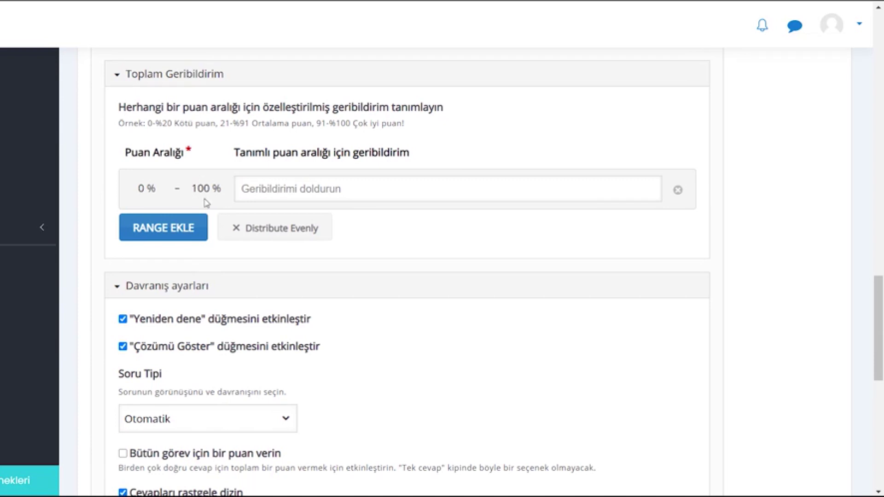
scroll(205, 205, down, 3)
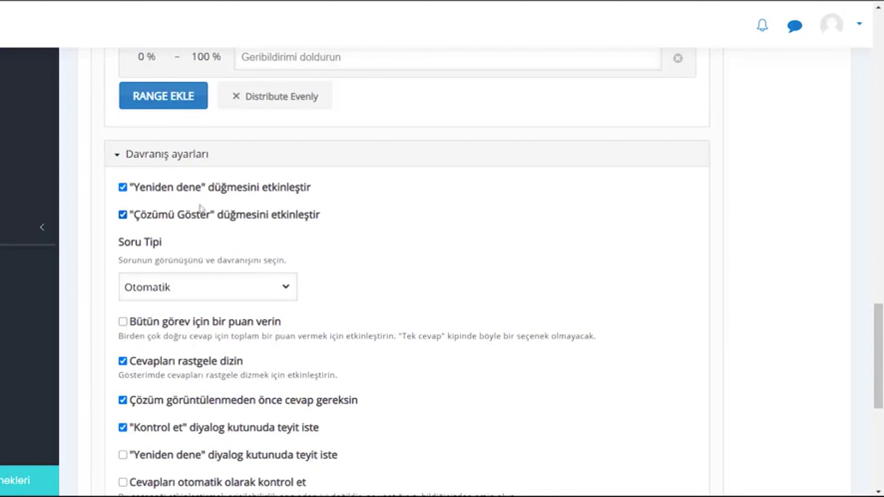
scroll(199, 208, down, 2)
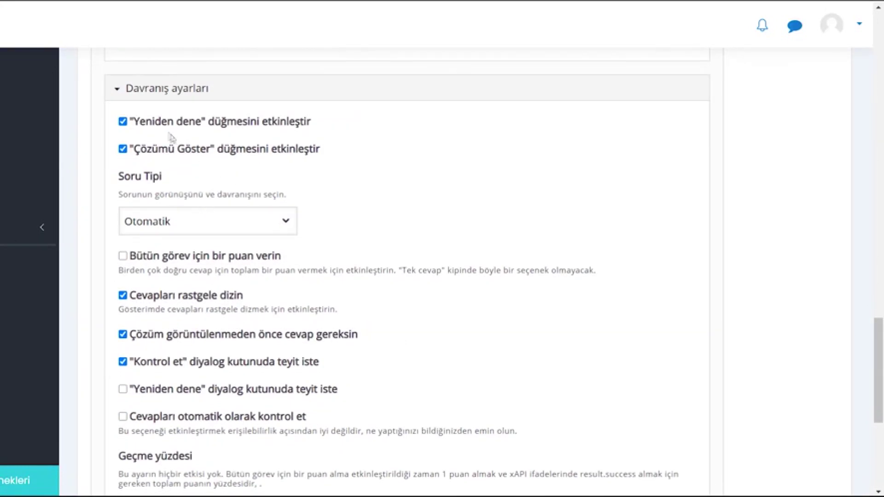
click(125, 122)
- Review the remaining behaviour settings and save the multiple-choice question
scroll(225, 241, down, 1)
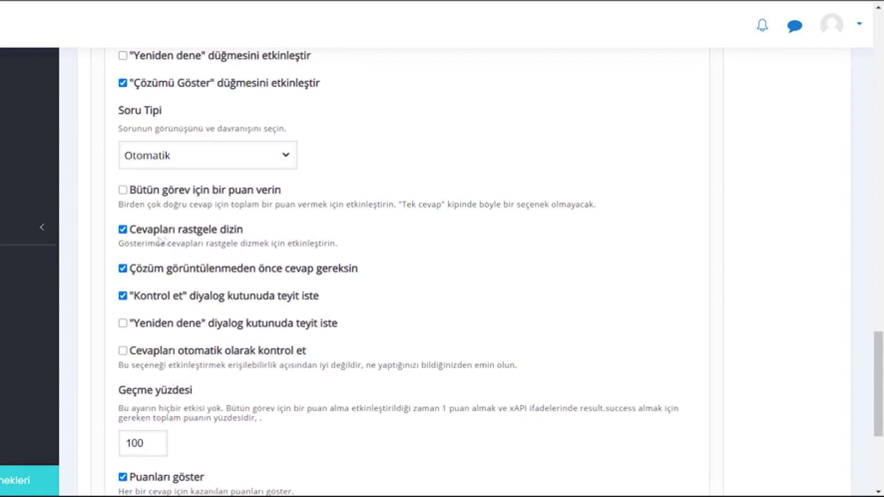
scroll(182, 267, down, 1)
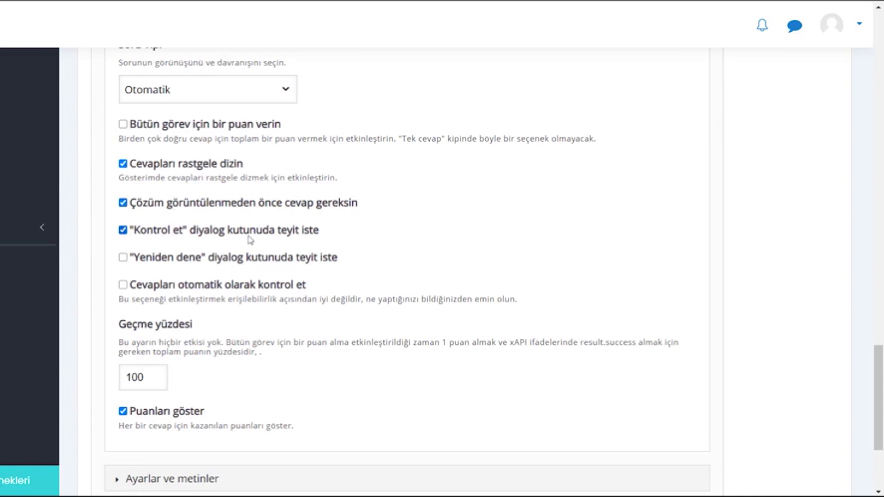
scroll(248, 245, down, 1)
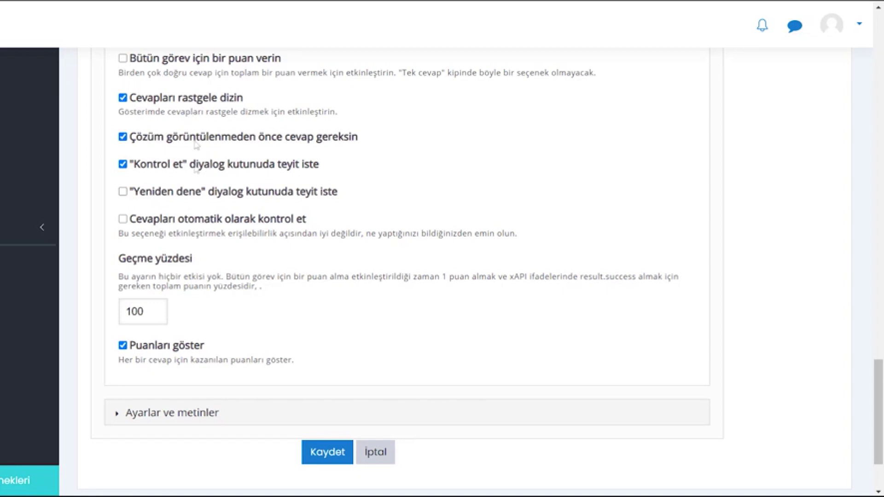
scroll(196, 171, up, 3)
scroll(192, 165, down, 2)
scroll(194, 191, down, 2)
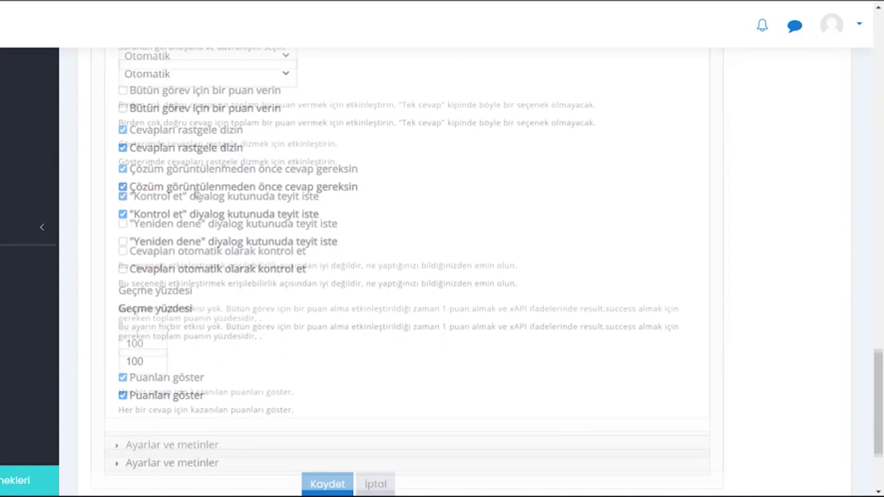
scroll(202, 192, up, 9)
scroll(215, 195, up, 15)
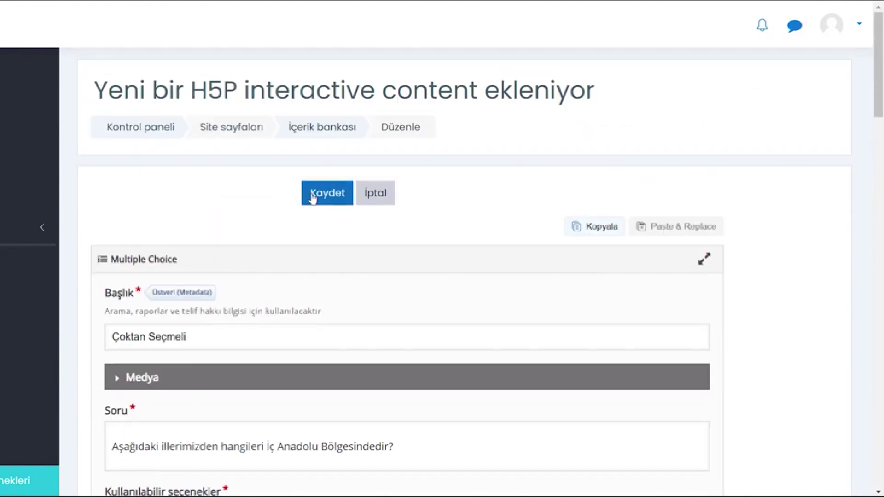
click(312, 195)
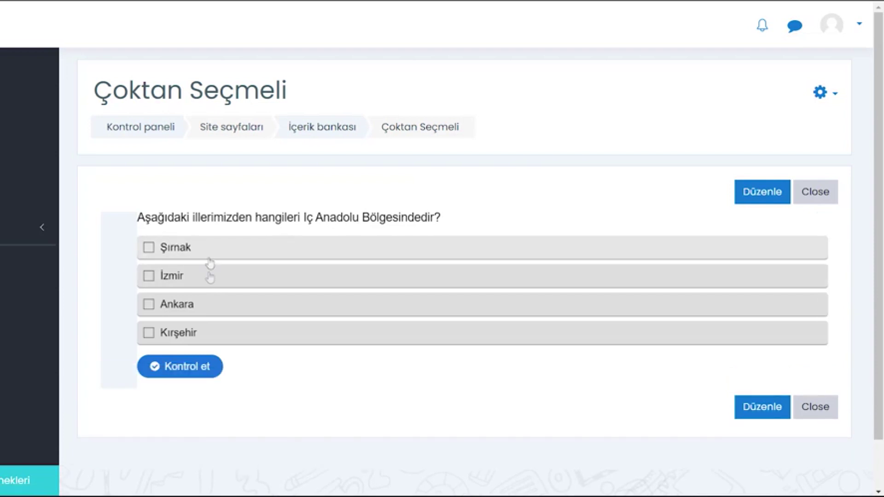
- Test the saved question by choosing Ankara and Kırşehir, checking the answer and confirming the finish
click(203, 306)
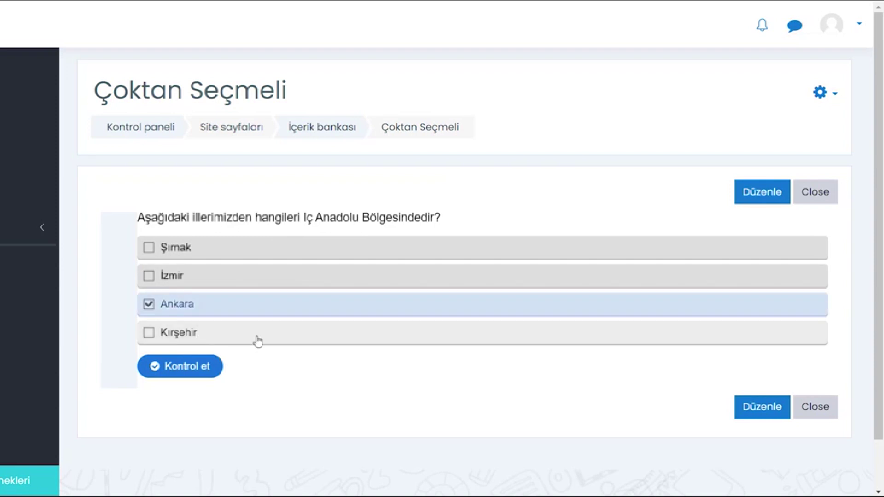
click(204, 335)
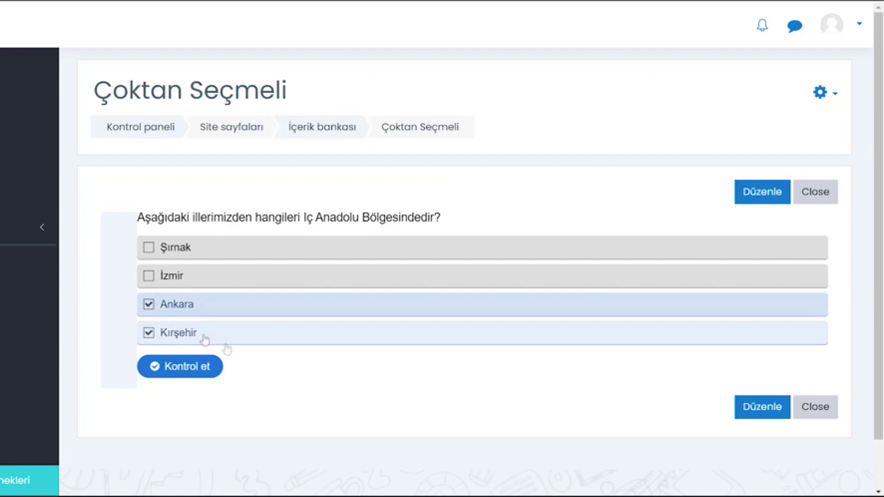
click(185, 368)
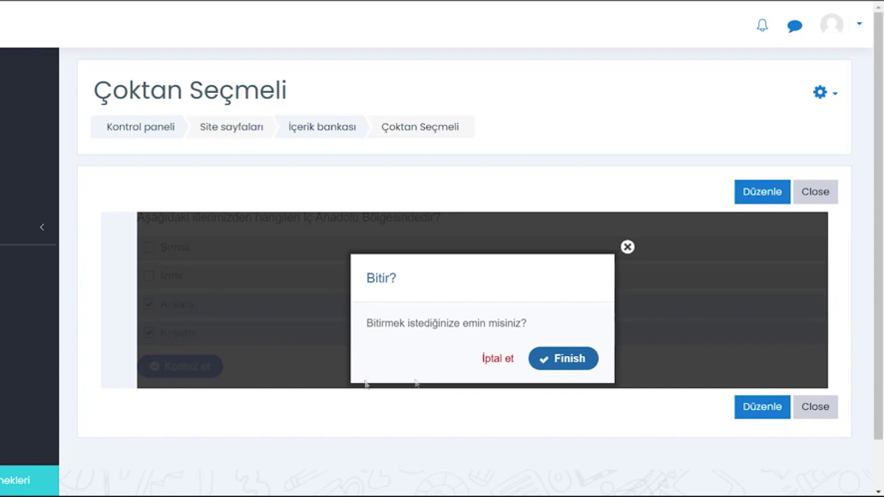
click(569, 360)
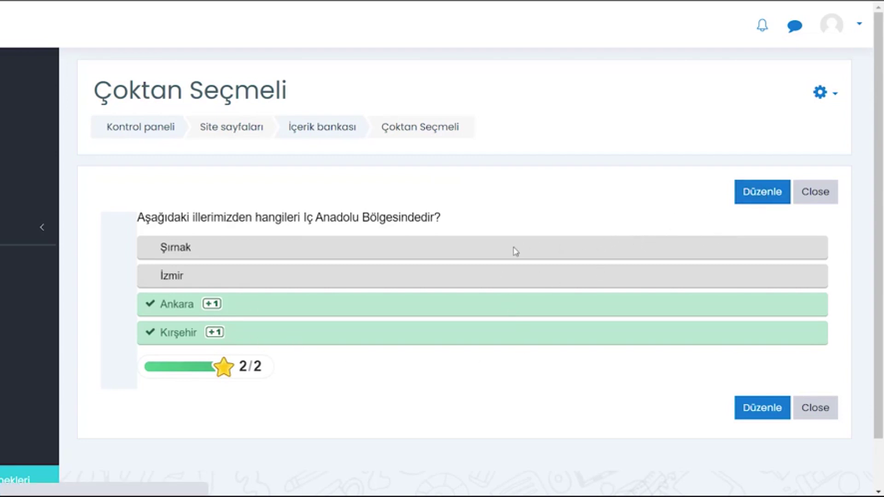
- Reload the question and retest it by choosing Şırnak and Ankara, checking the answer and confirming the finish
key(F5)
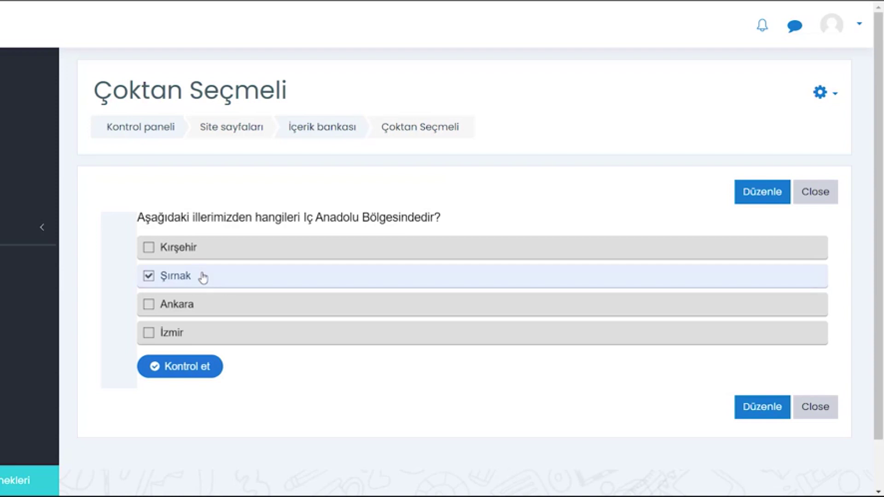
click(193, 306)
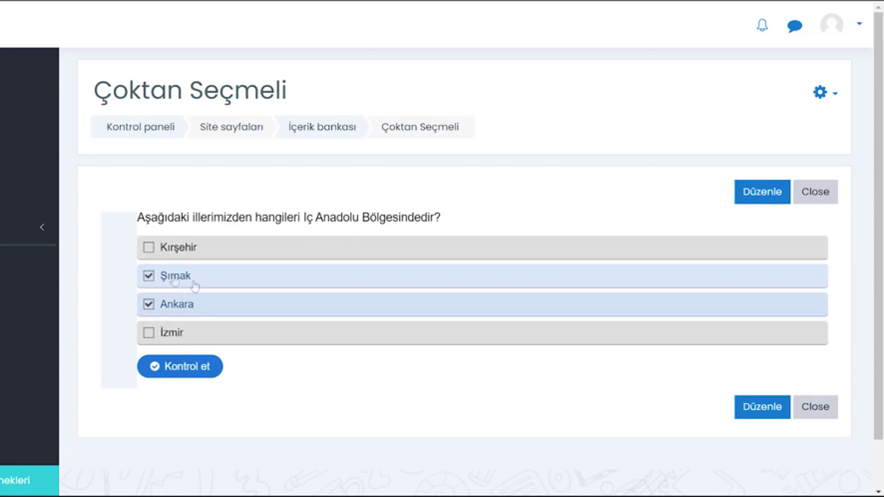
click(198, 366)
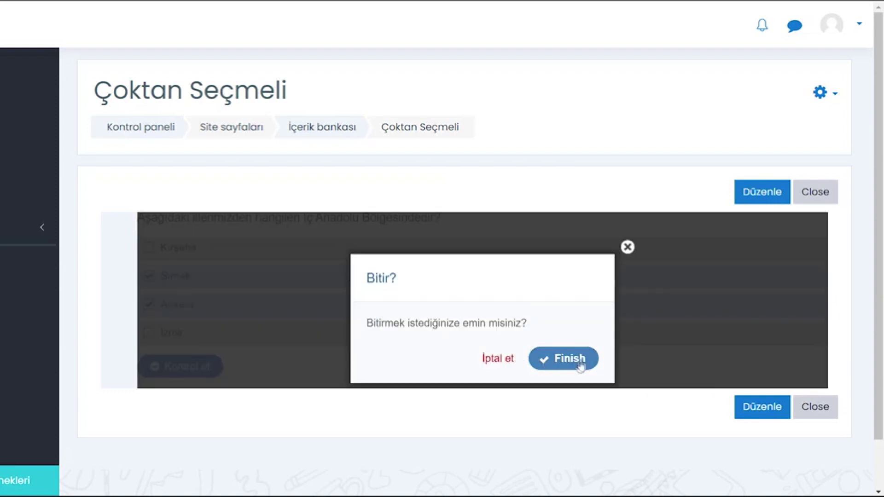
click(558, 366)
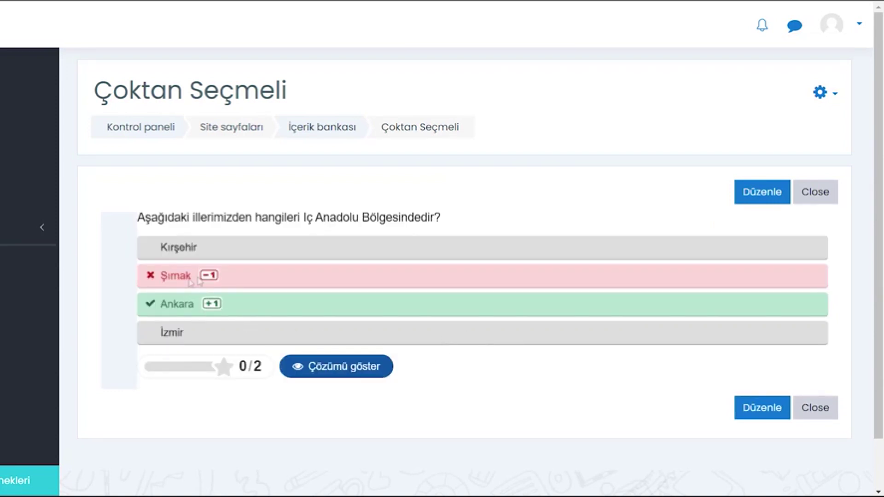
- Show the solution for the answered question and review the marked correct options
click(347, 371)
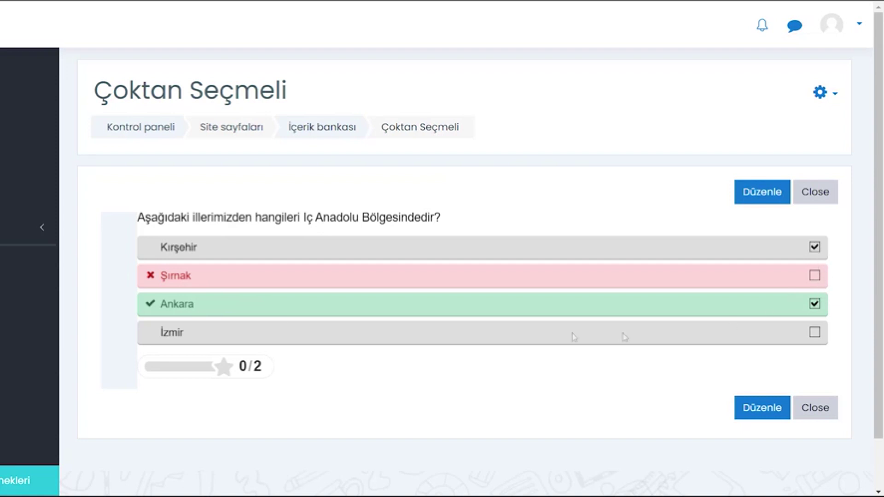
scroll(433, 362, down, 2)
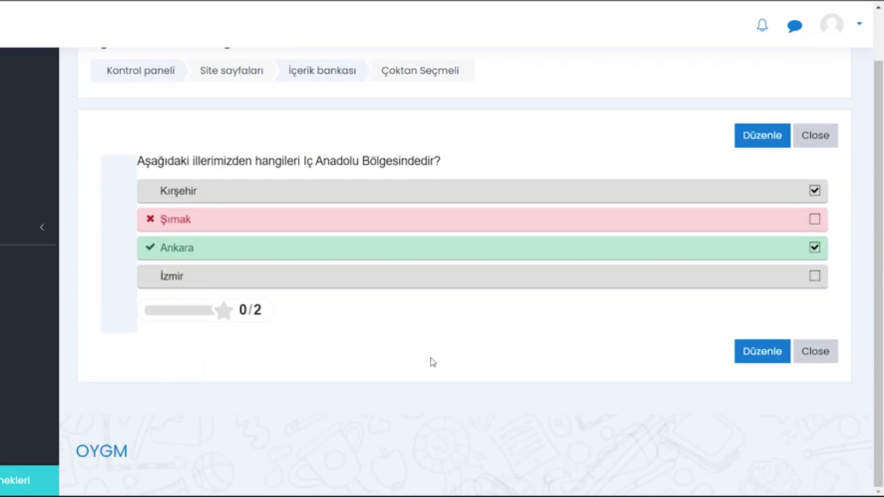
scroll(432, 362, up, 2)
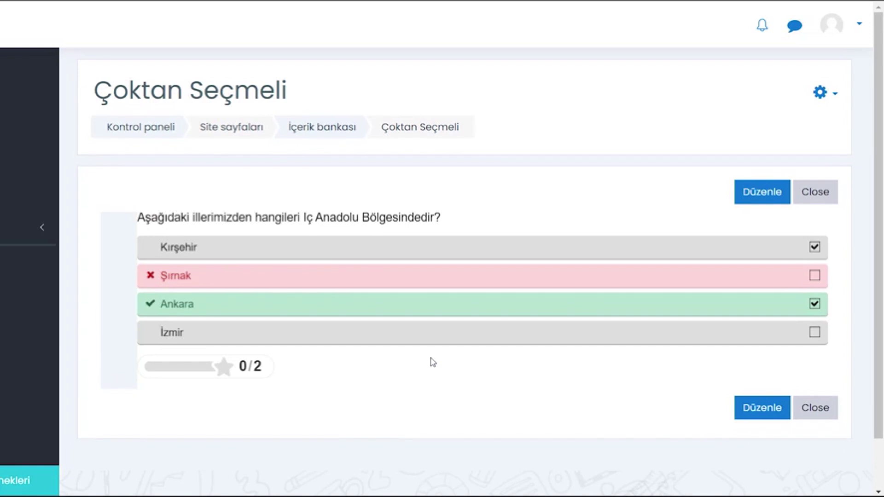